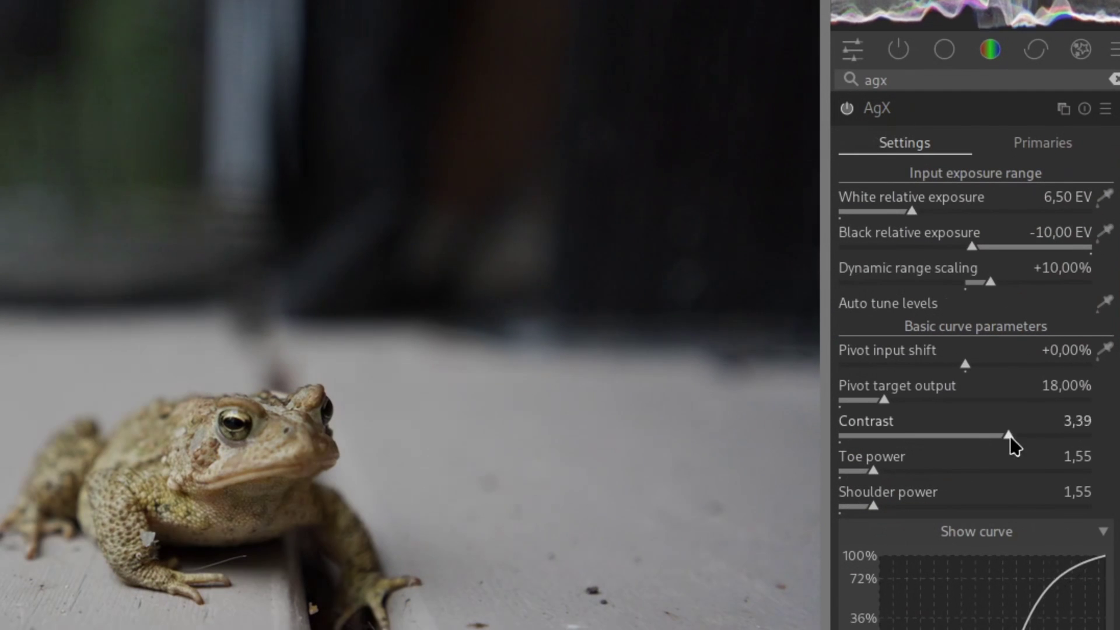
Raise AgX contrast to 3,53 and shoulder power to 4,46, and set toe power to 1,91.
drag(873, 505, 1056, 506)
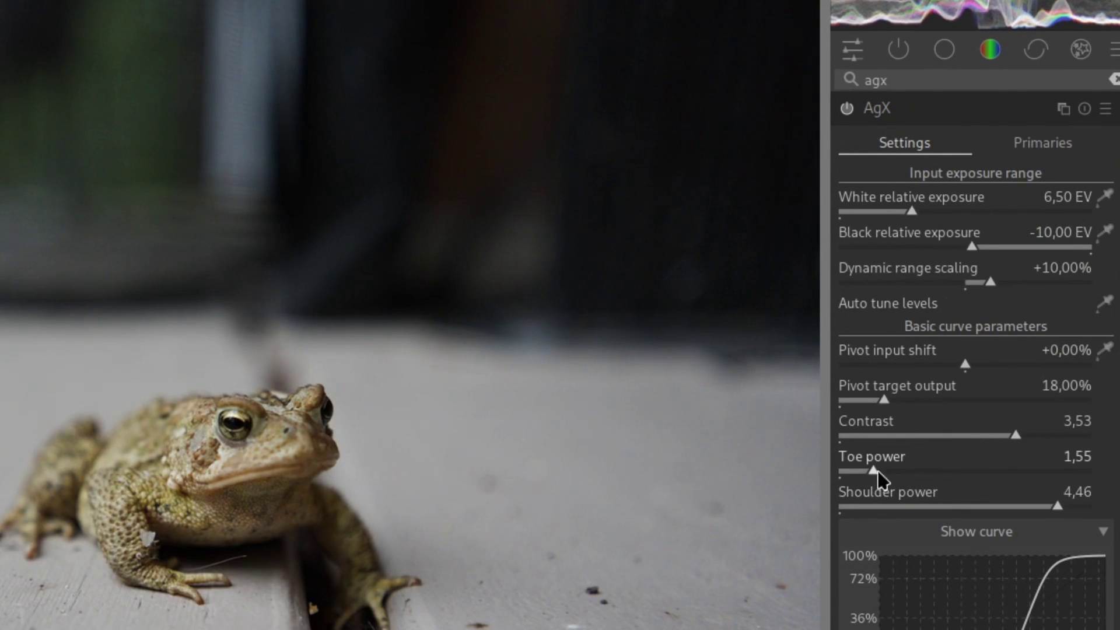
mouse_move(874, 471)
mouse_down()
mouse_move(916, 471)
mouse_move(896, 470)
mouse_up()
scroll(963, 438, down, 5)
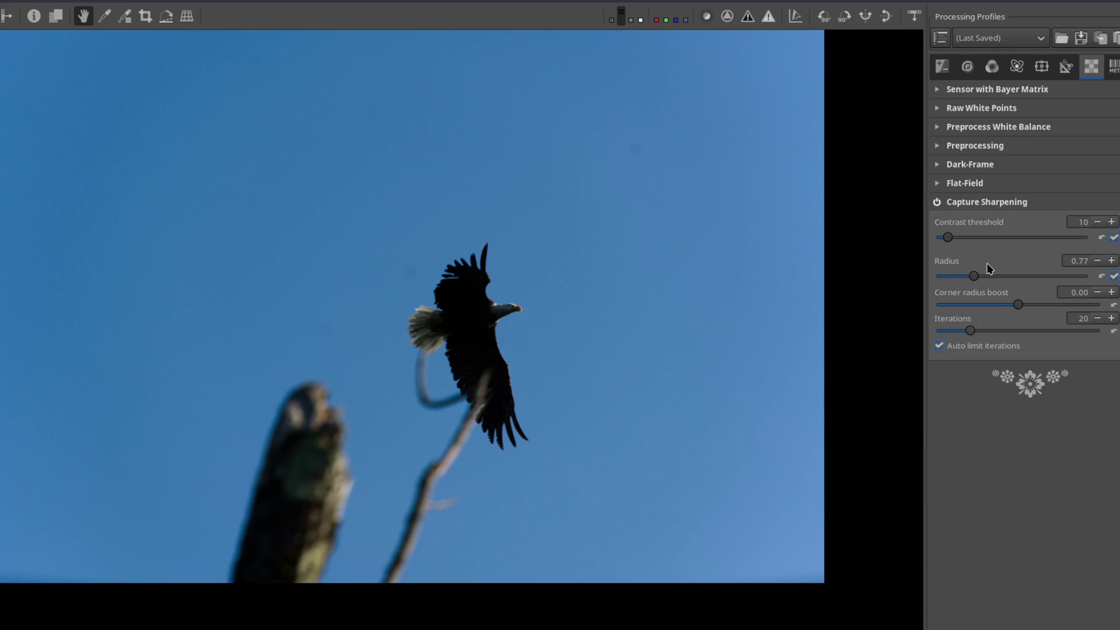
Toggle RawTherapee's Capture Sharpening off and back to compare the flying eagle.
click(913, 182)
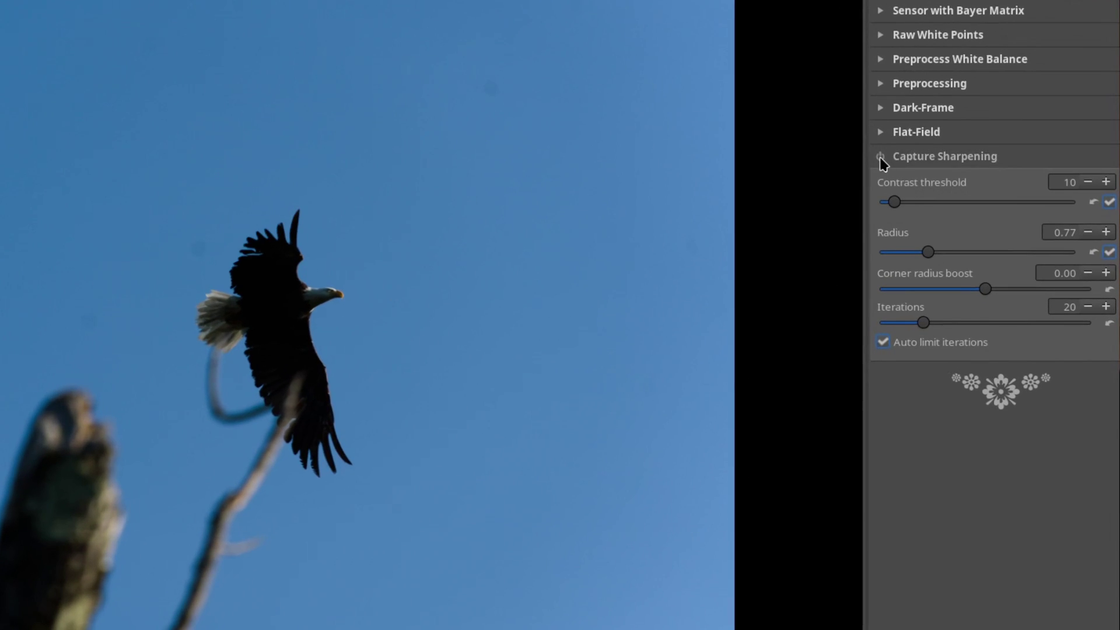
click(881, 158)
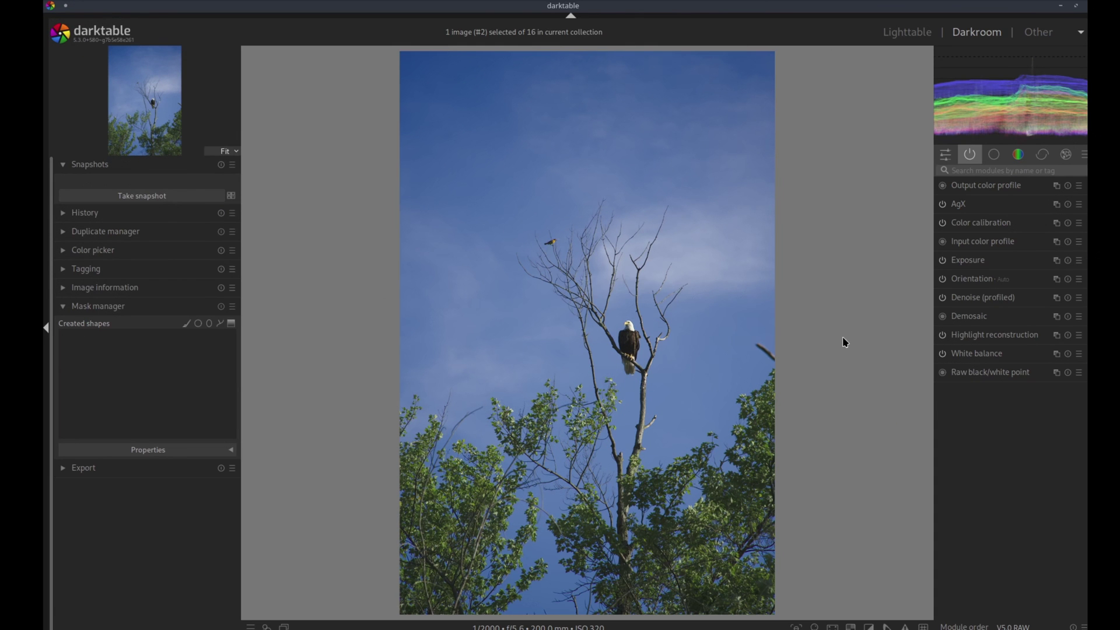
Zoom the perched eagle to 100%, center it in view, and focus the module search box.
click(230, 151)
click(221, 186)
drag(694, 334, 505, 273)
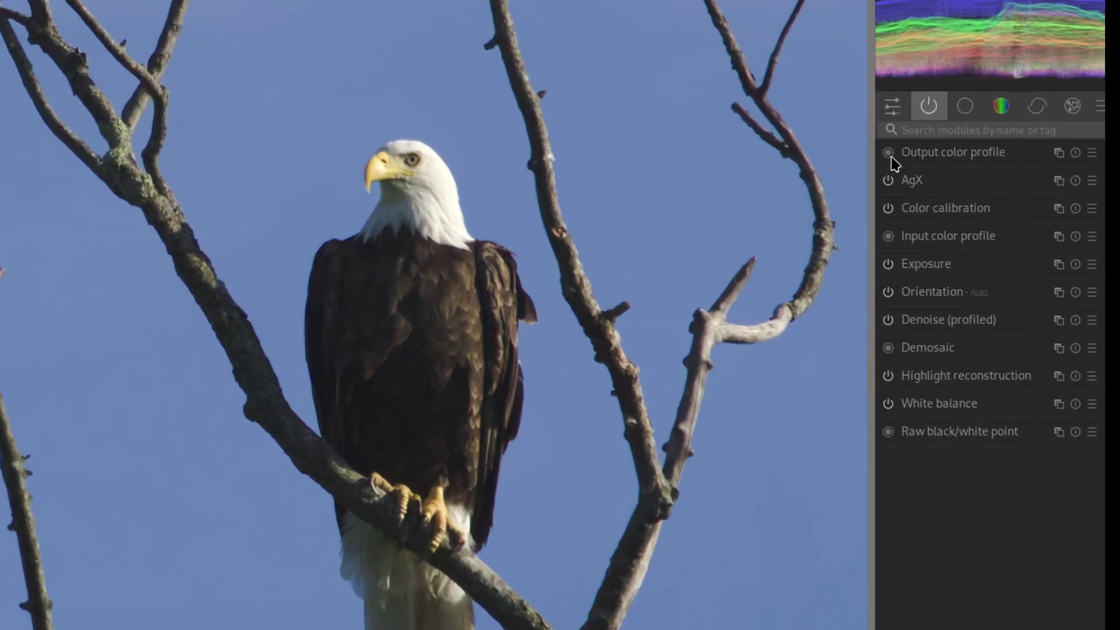
click(962, 171)
text(diff)
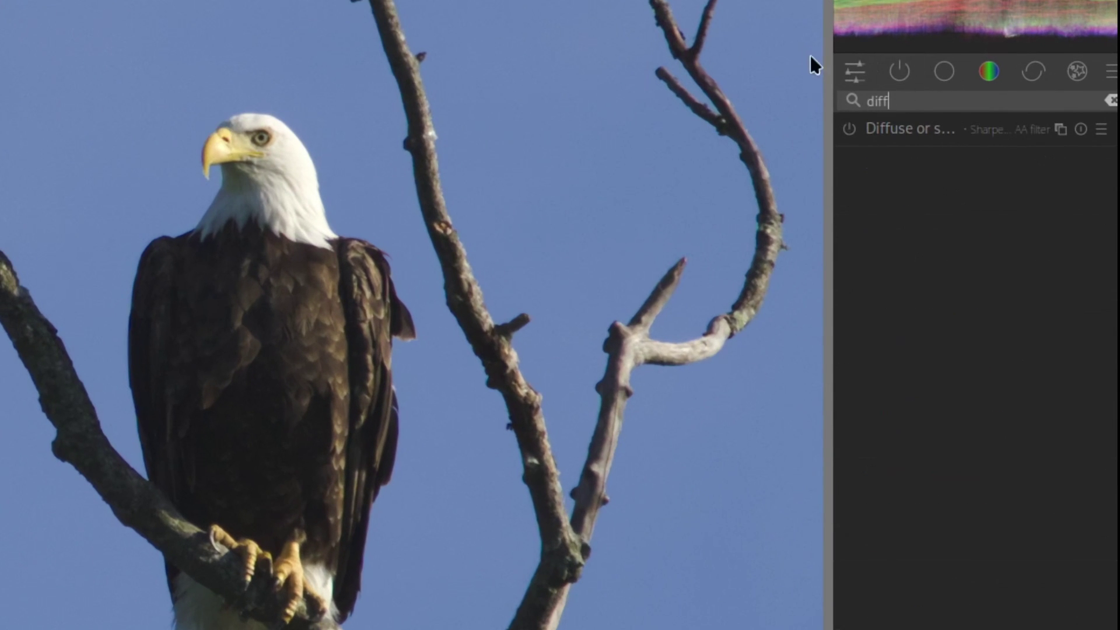
Switch Diffuse or sharpen on briefly, then leave it turned off.
click(848, 129)
click(848, 128)
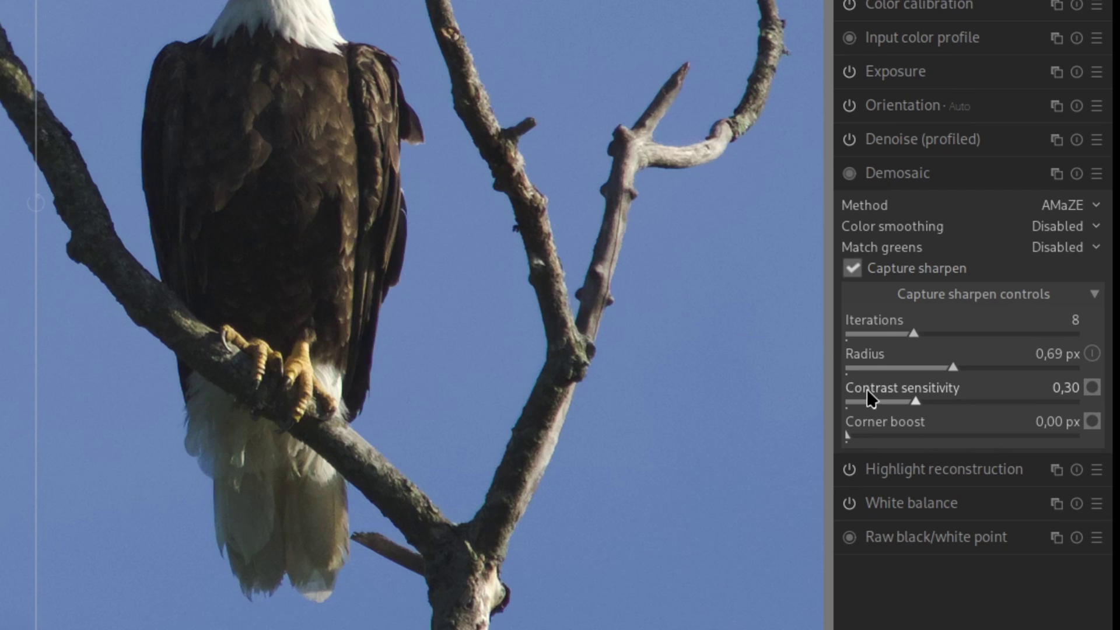
Show the capture sharpen edge mask and raise contrast sensitivity from 0,30 to 0,38.
click(1092, 388)
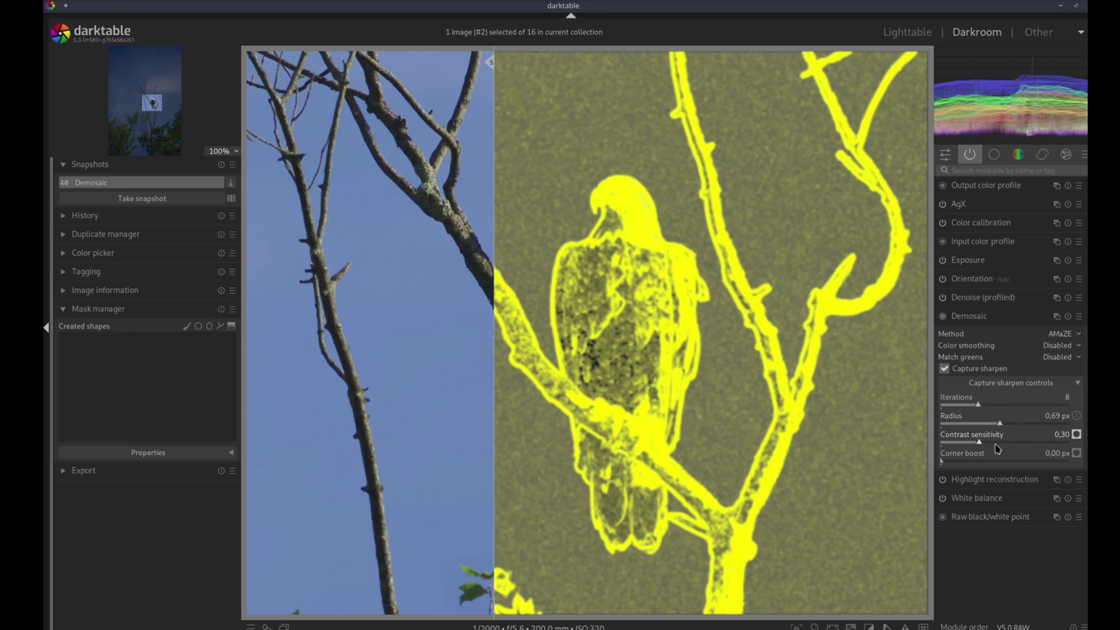
drag(982, 442, 990, 443)
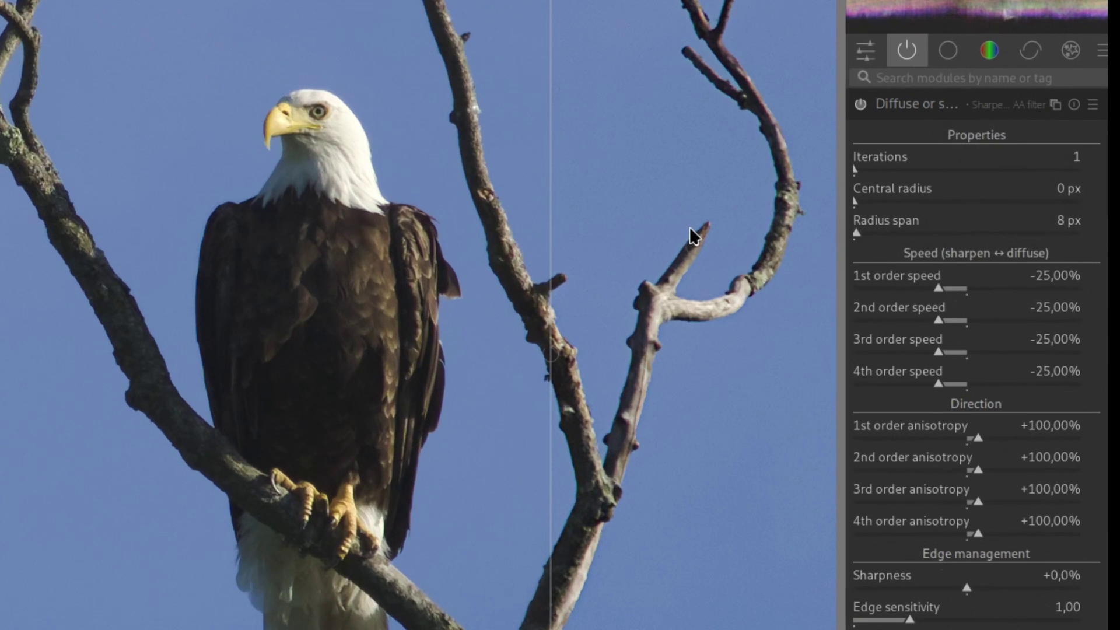
Open the Diffuse or sharpen presets menu to reach the AA filter demosaicing preset.
click(1091, 107)
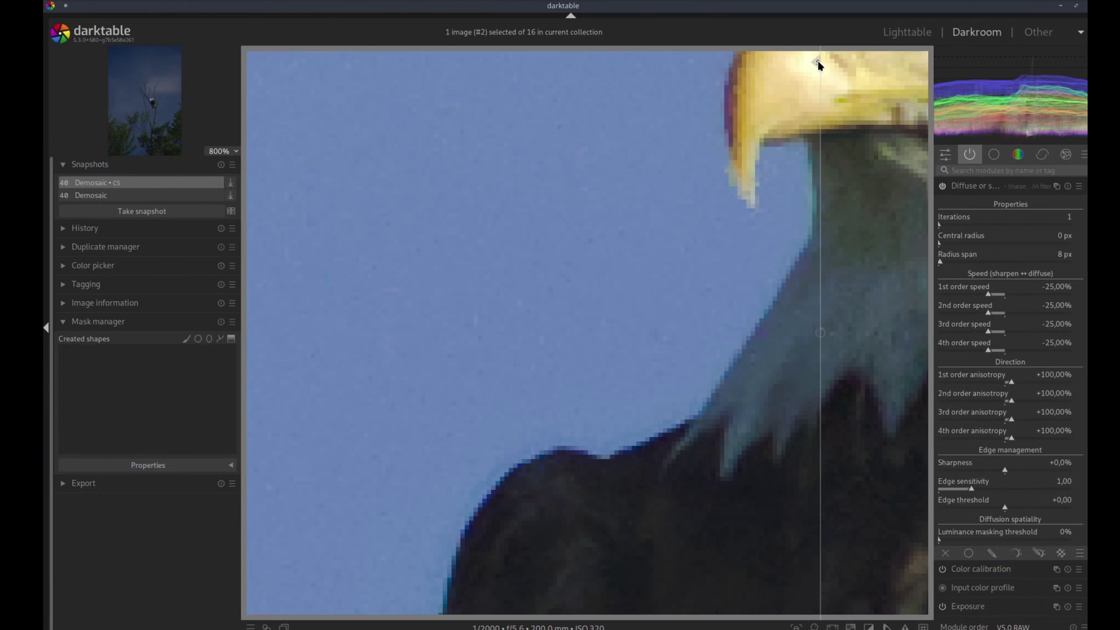
Move the snapshot split line off the image, then back across the eagle's beak.
drag(817, 64, 227, 95)
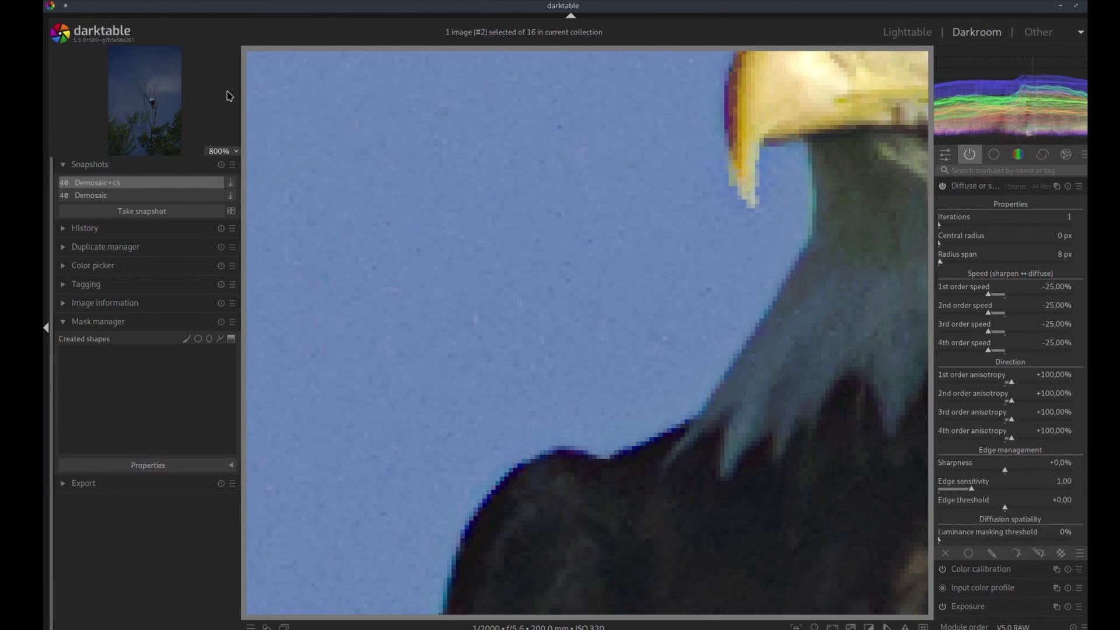
mouse_move(245, 95)
mouse_down()
mouse_move(858, 140)
mouse_move(225, 203)
mouse_move(536, 200)
mouse_up()
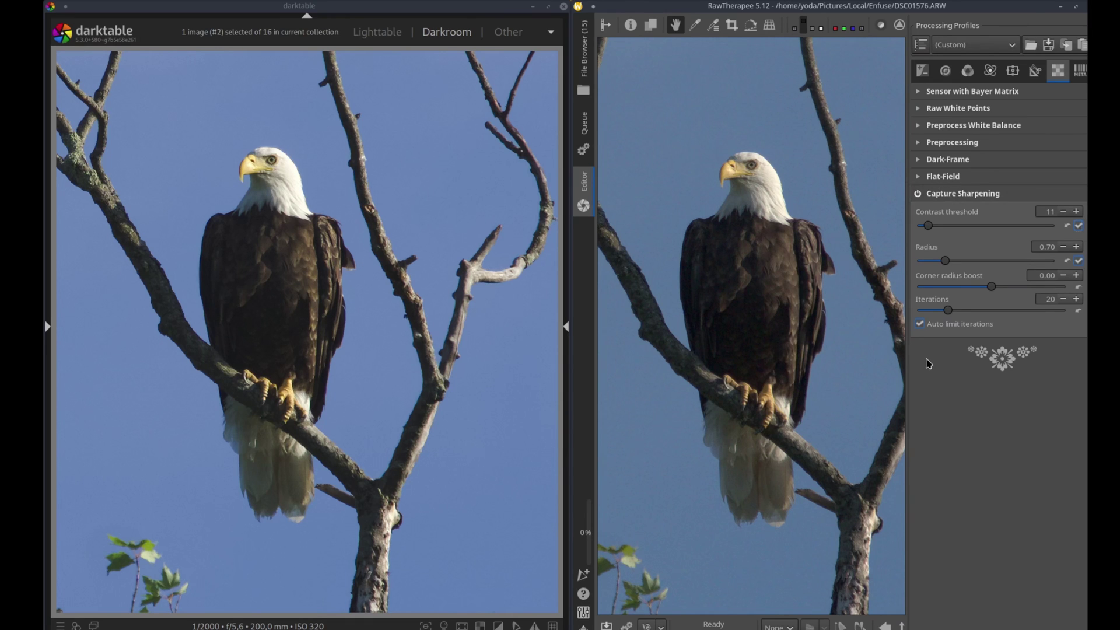
Expand, collapse and re-expand darktable's module panel beside RawTherapee, reaching Demosaic.
click(566, 326)
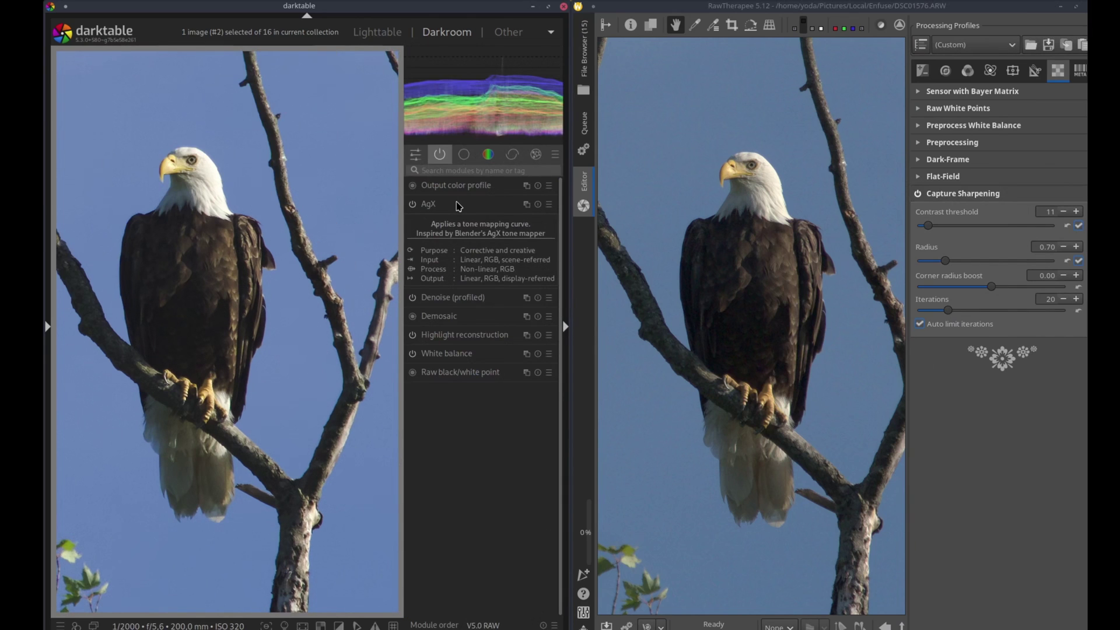
click(564, 327)
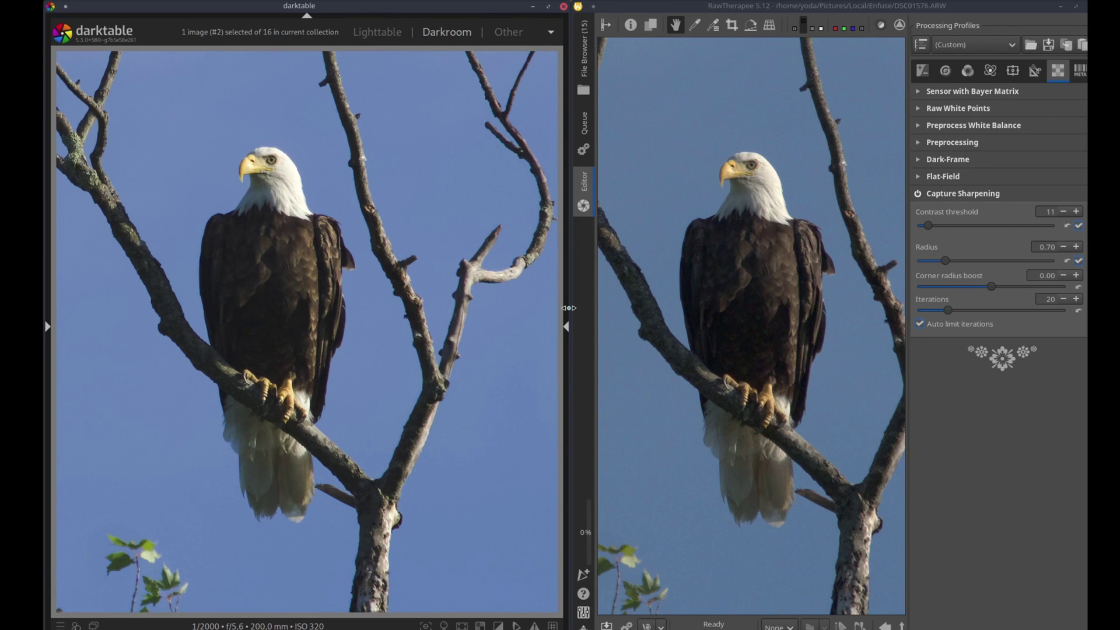
click(565, 329)
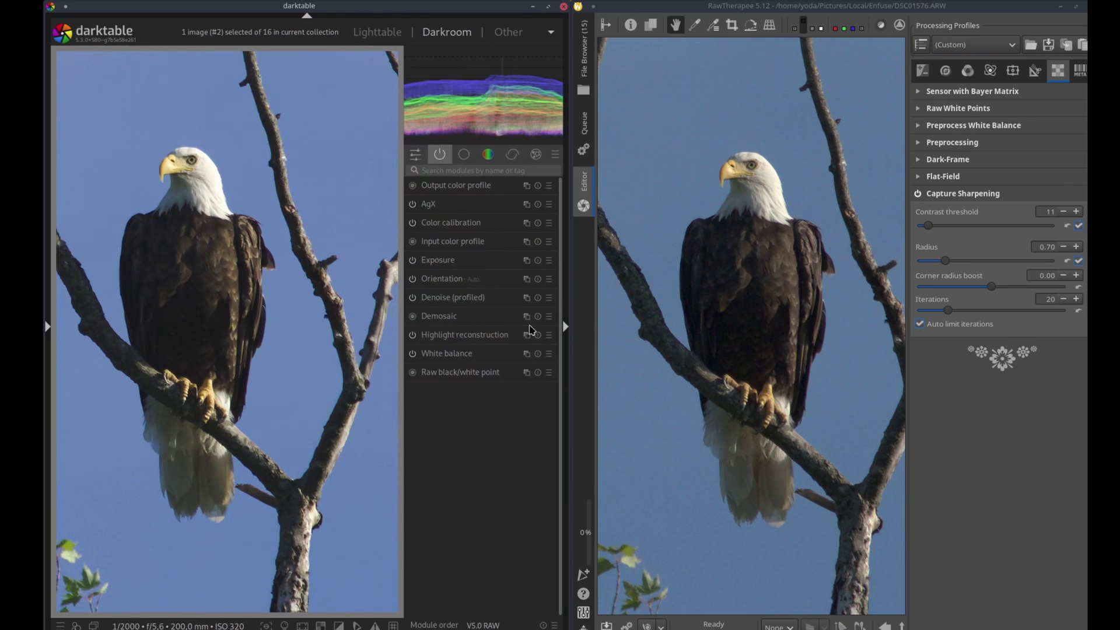
click(446, 316)
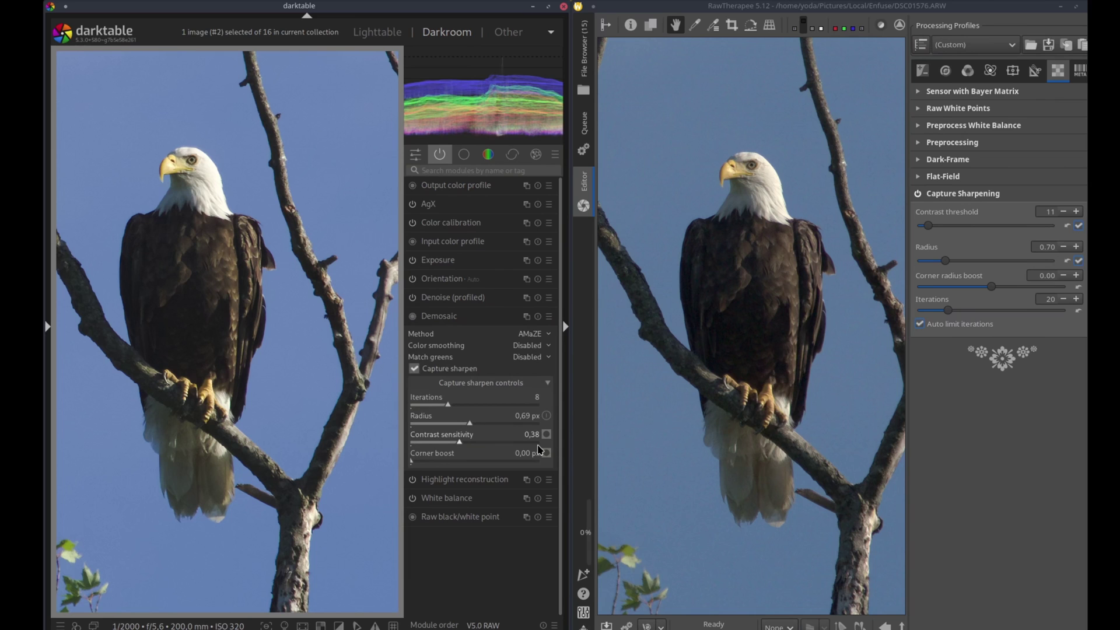
Overlay the capture sharpen contrast-sensitivity mask on the perched eagle.
click(546, 434)
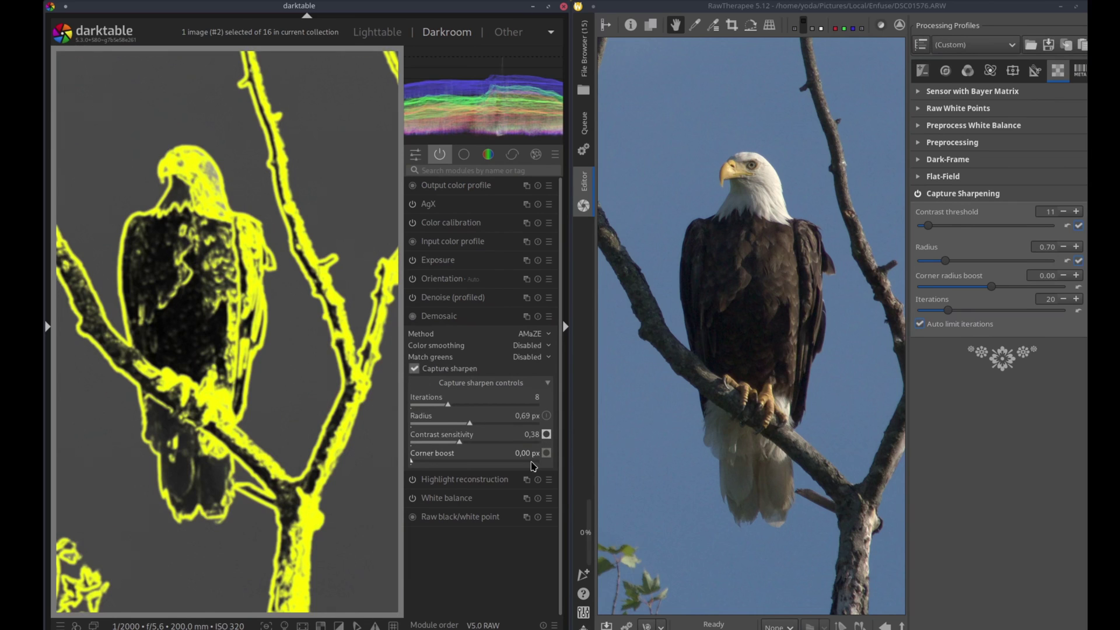